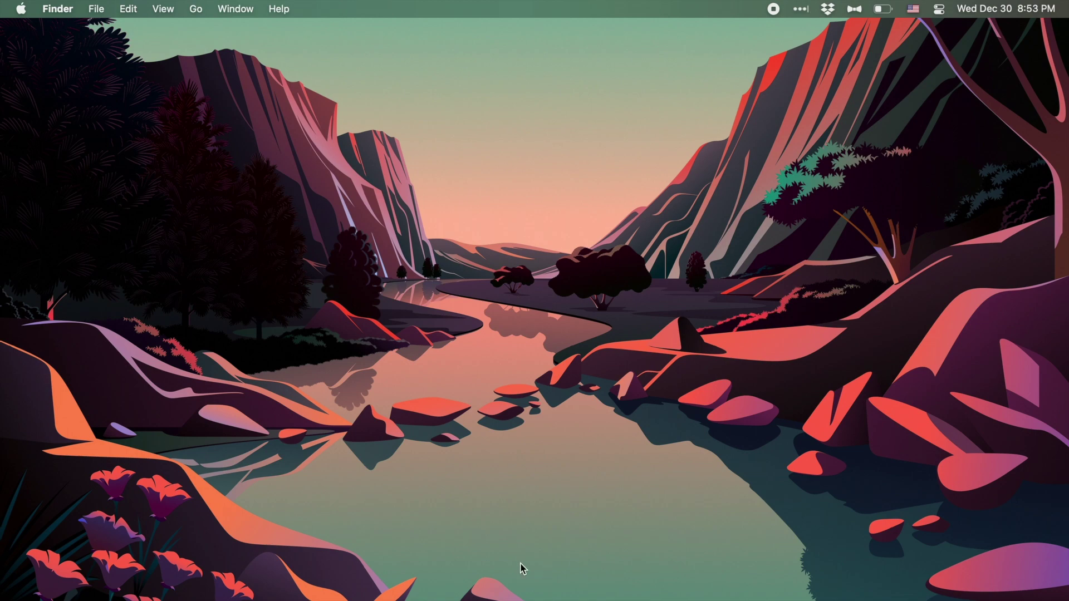
Open the home folder window in Finder to examine the menu bar above it, and close the window
left_click(50, 598)
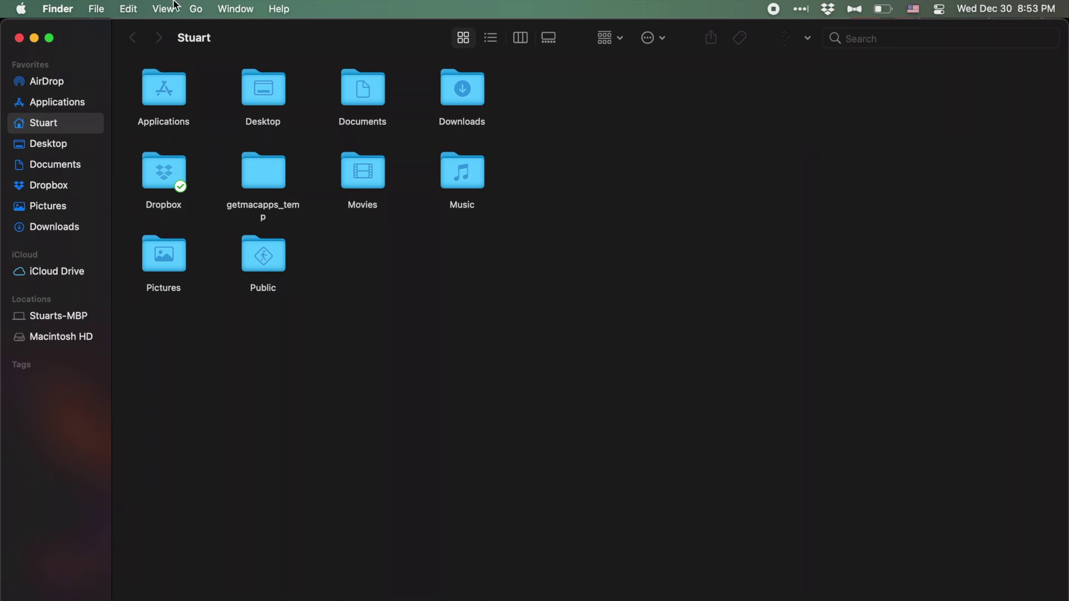
left_click(19, 38)
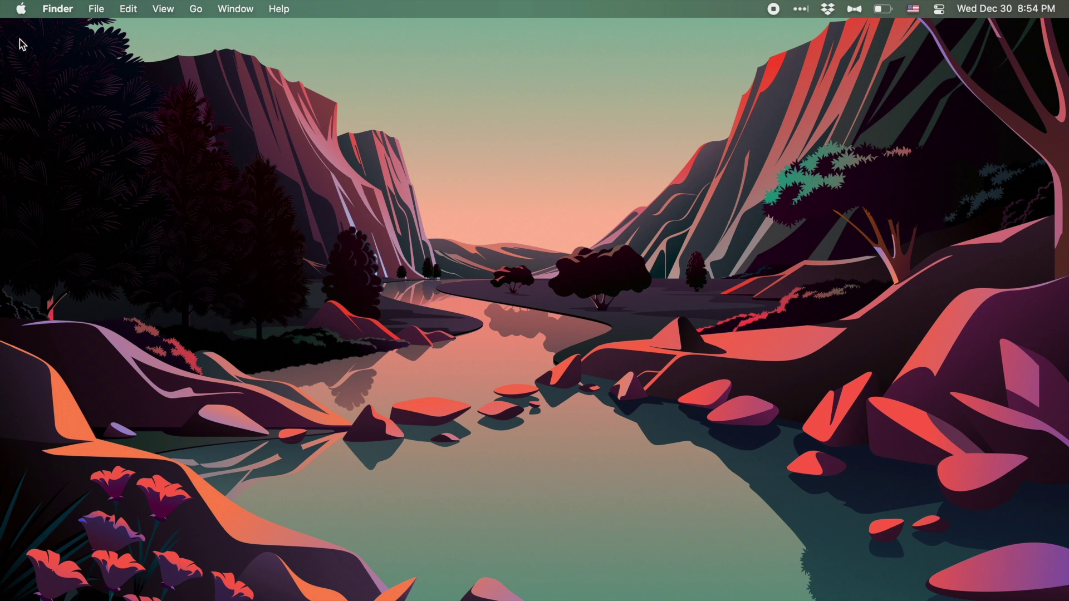
In the system's Accessibility display preferences, enable Reduce transparency and set the menu bar size to Large
left_click(21, 8)
left_click(26, 58)
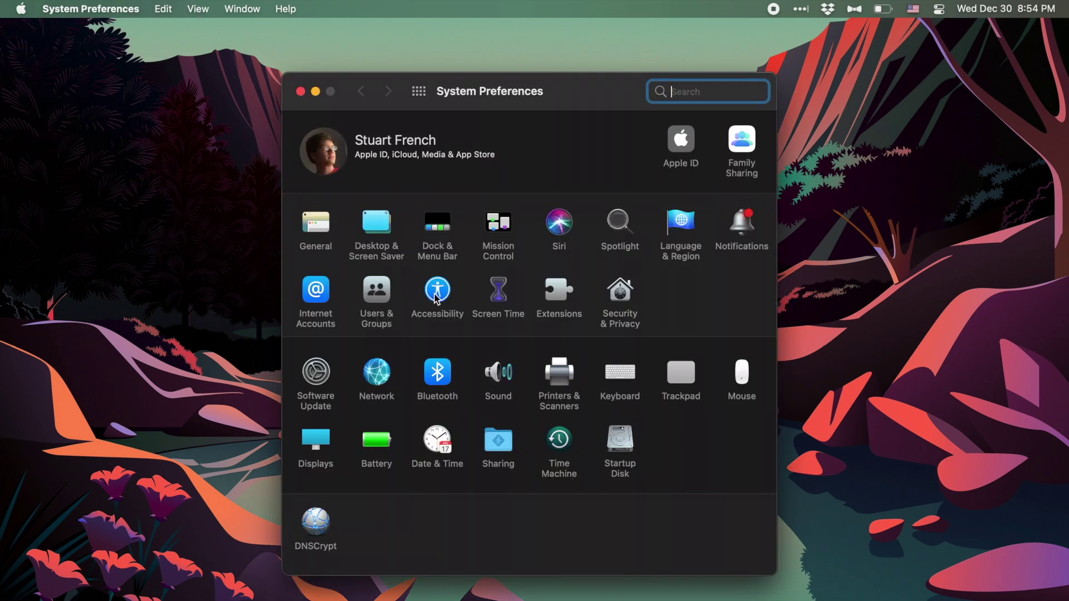
left_click(435, 296)
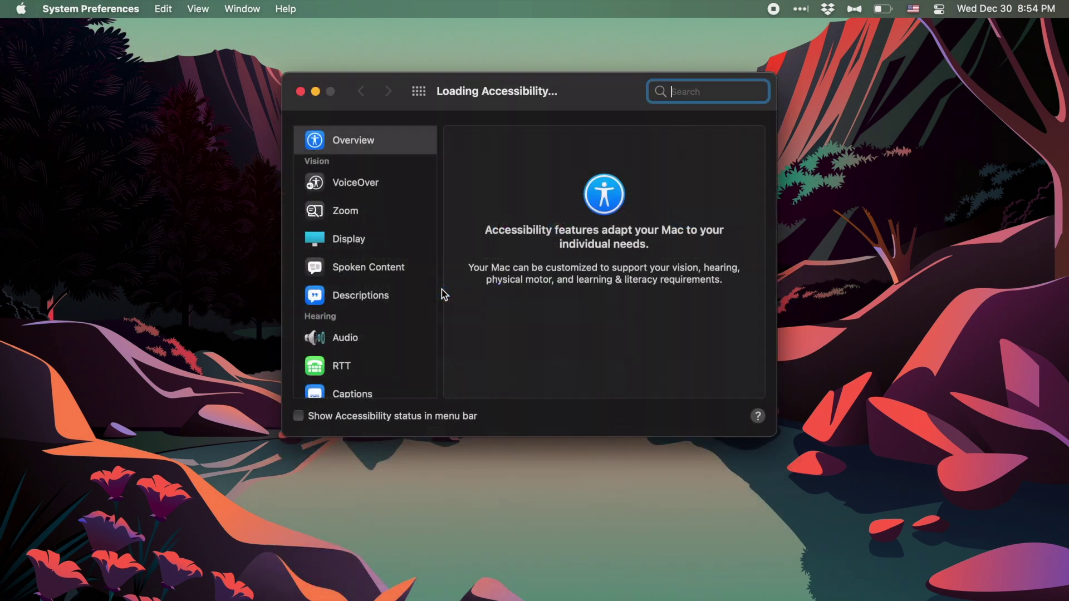
left_click(374, 244)
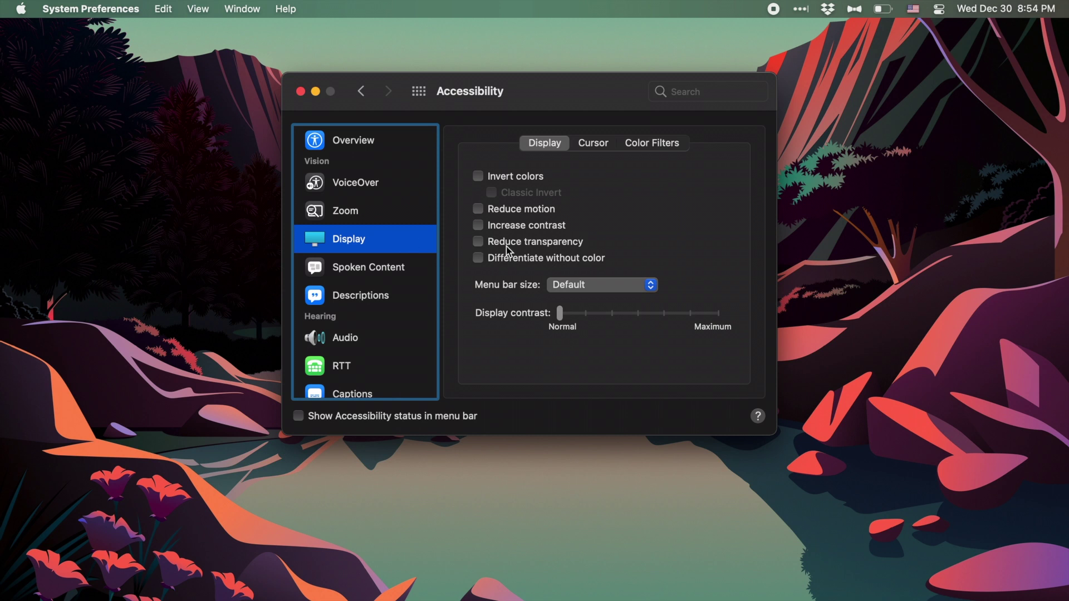
left_click(479, 243)
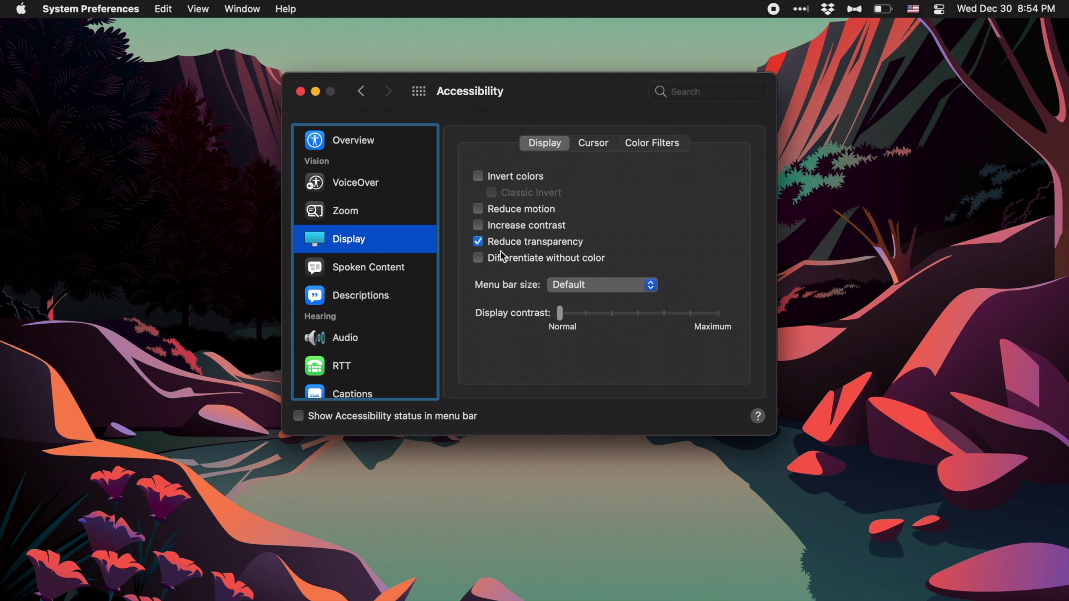
left_click(478, 241)
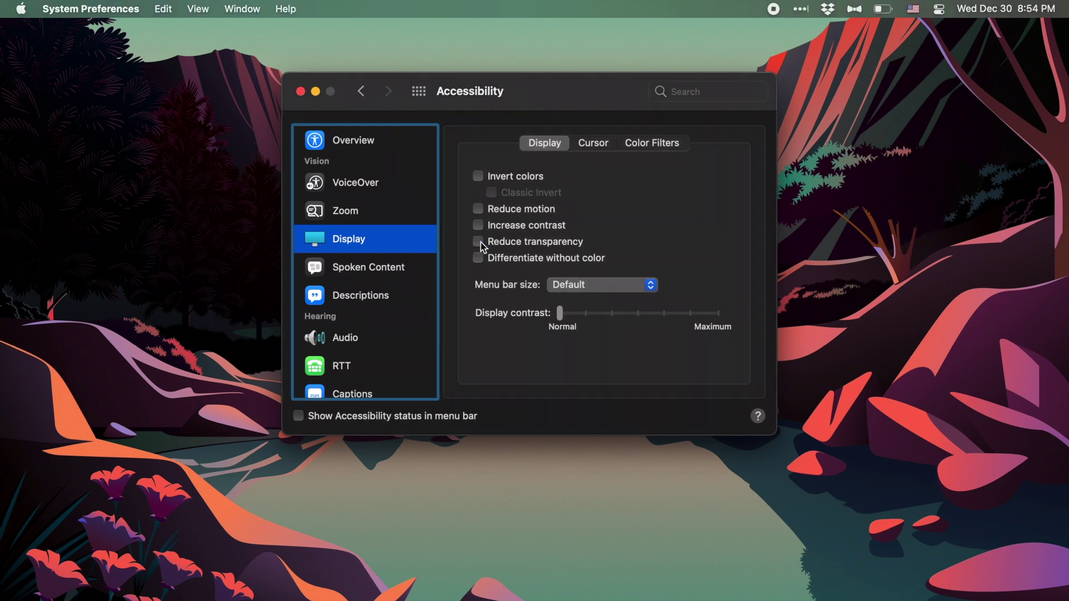
left_click(480, 242)
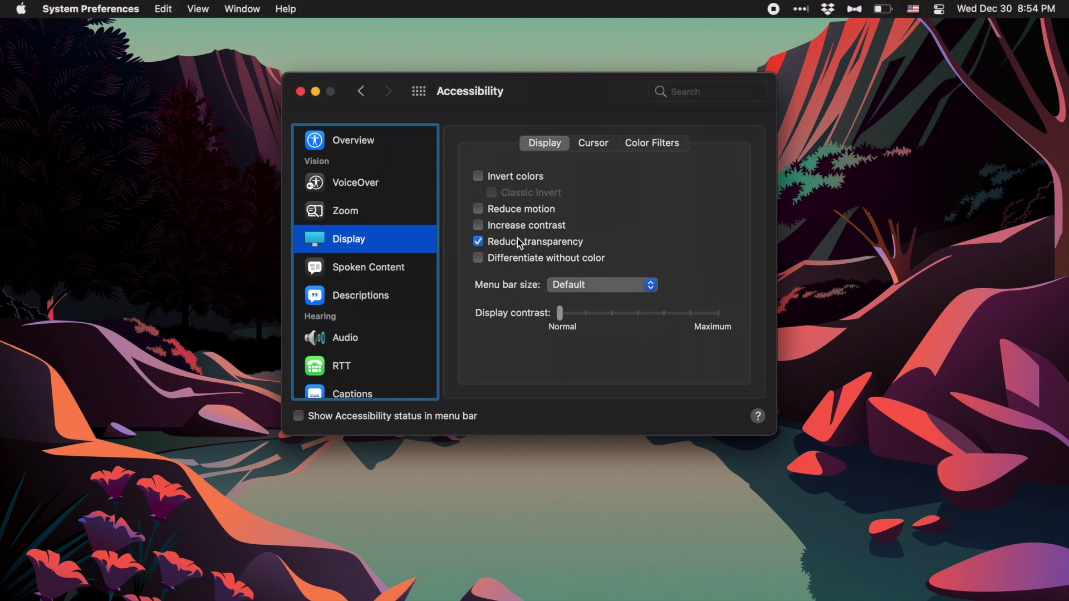
left_click(589, 287)
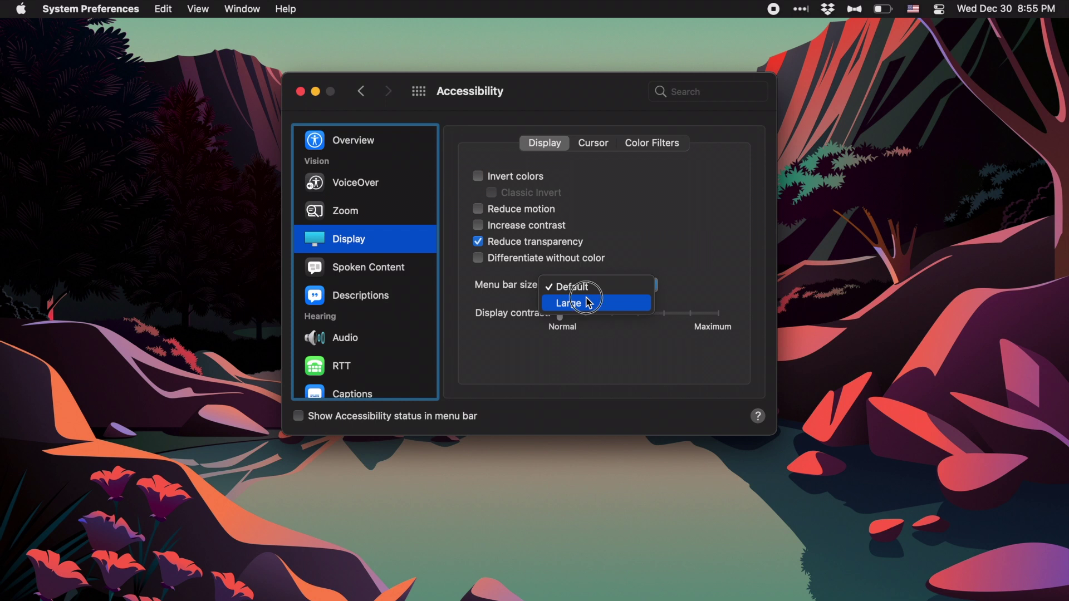
left_click(588, 302)
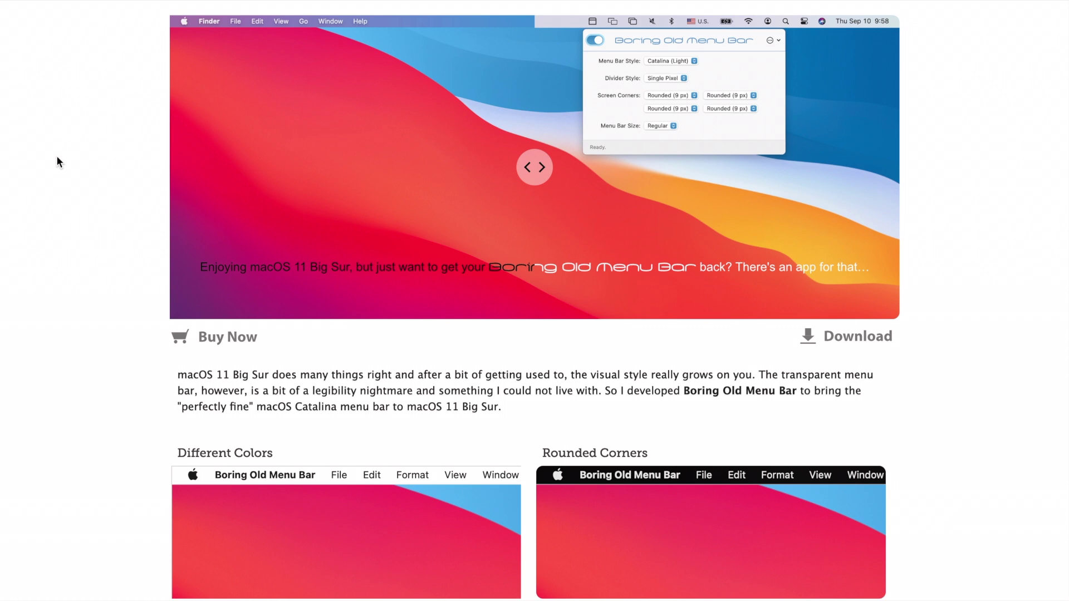
Read the Boring Old Menu Bar web page through its color and corner examples, features and free trial section
scroll(105, 222, "down", 5)
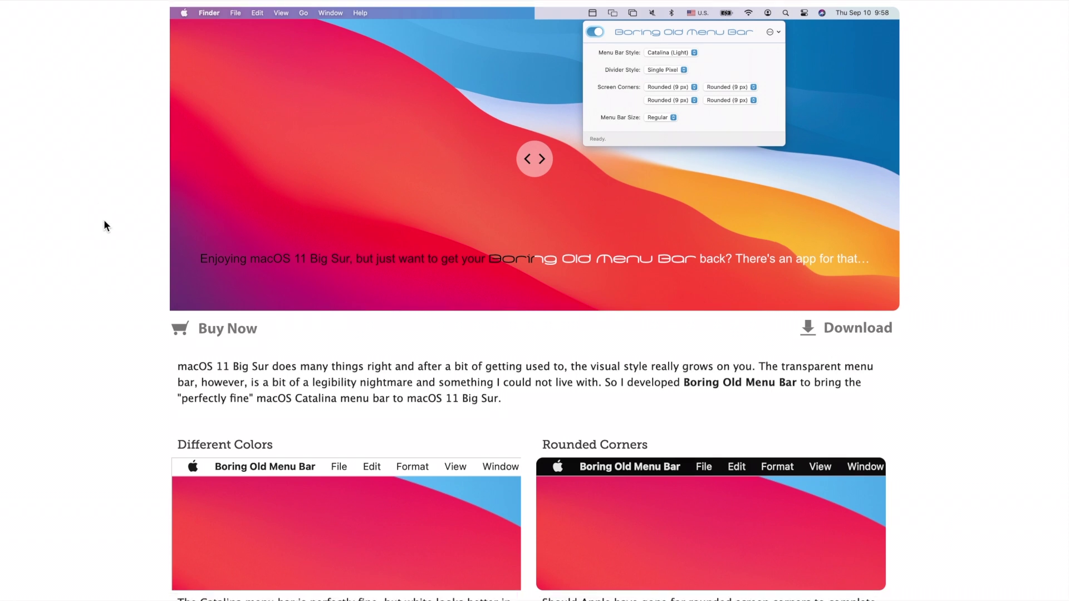
scroll(105, 225, "down", 3)
scroll(105, 225, "down", 6)
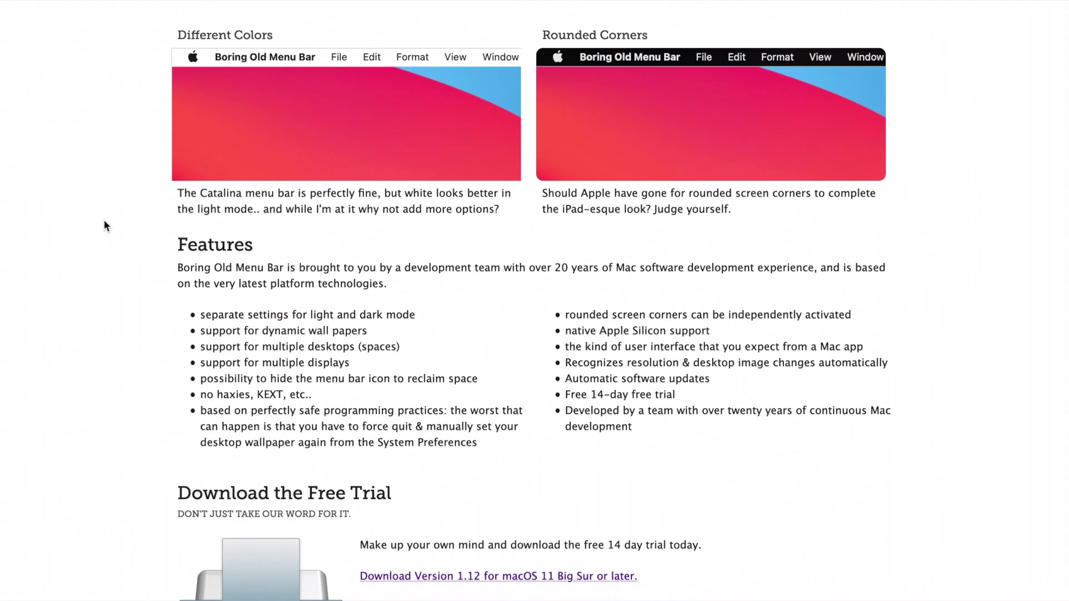
scroll(104, 225, "down", 1)
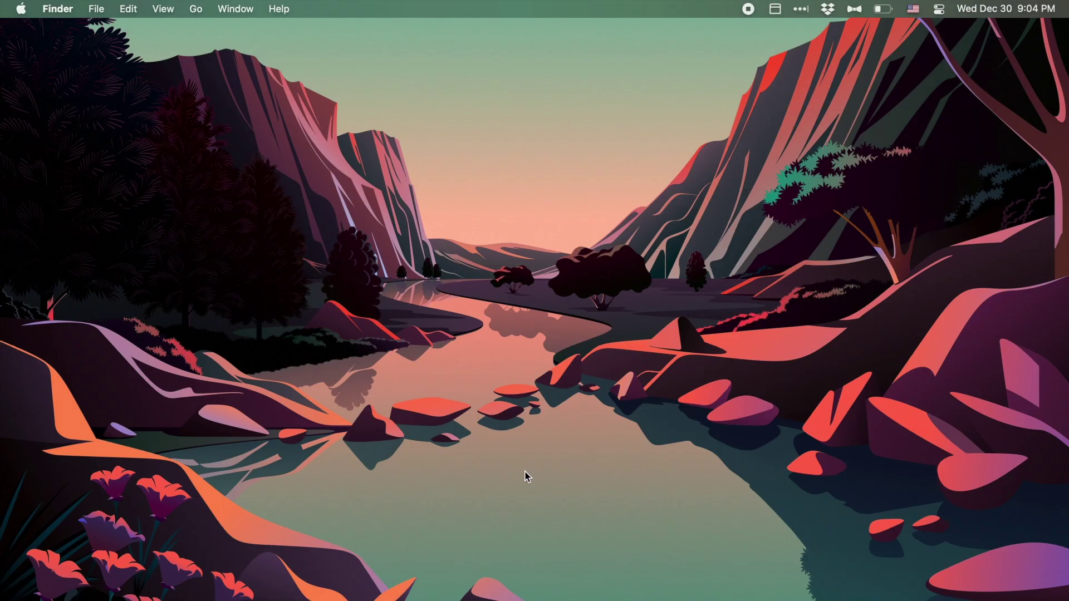
Open the Boring Old Menu Bar settings and examine the menu bar size options without changing the selection
left_click(775, 9)
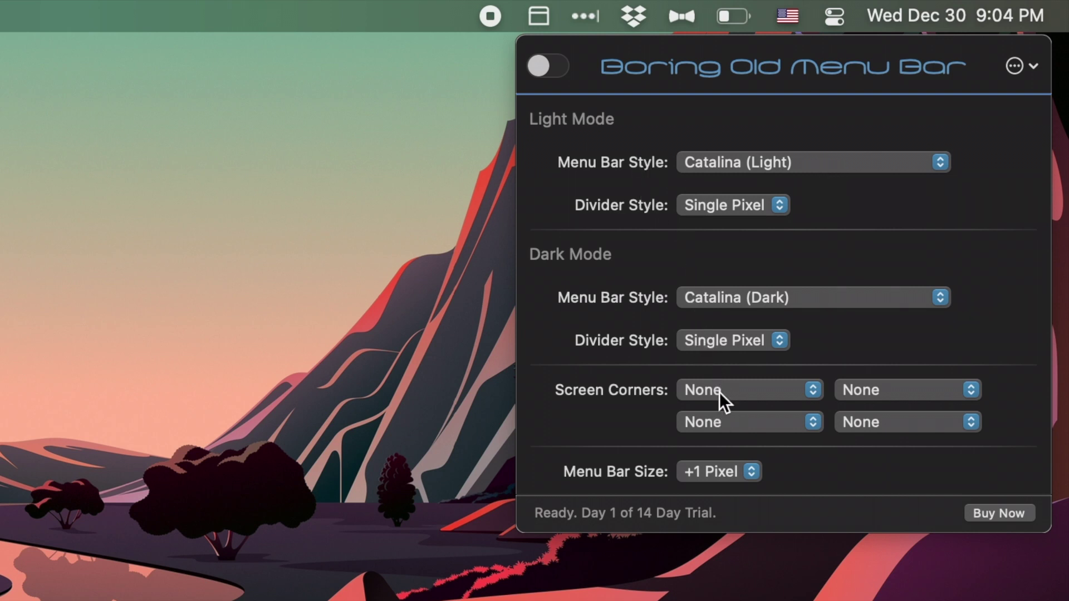
left_click(710, 472)
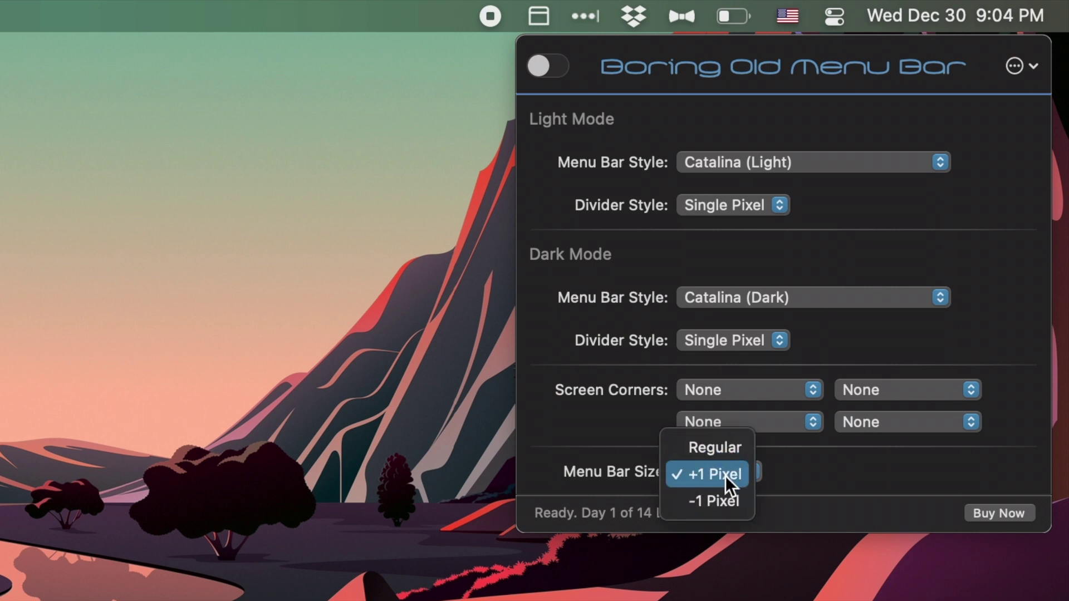
left_click(788, 467)
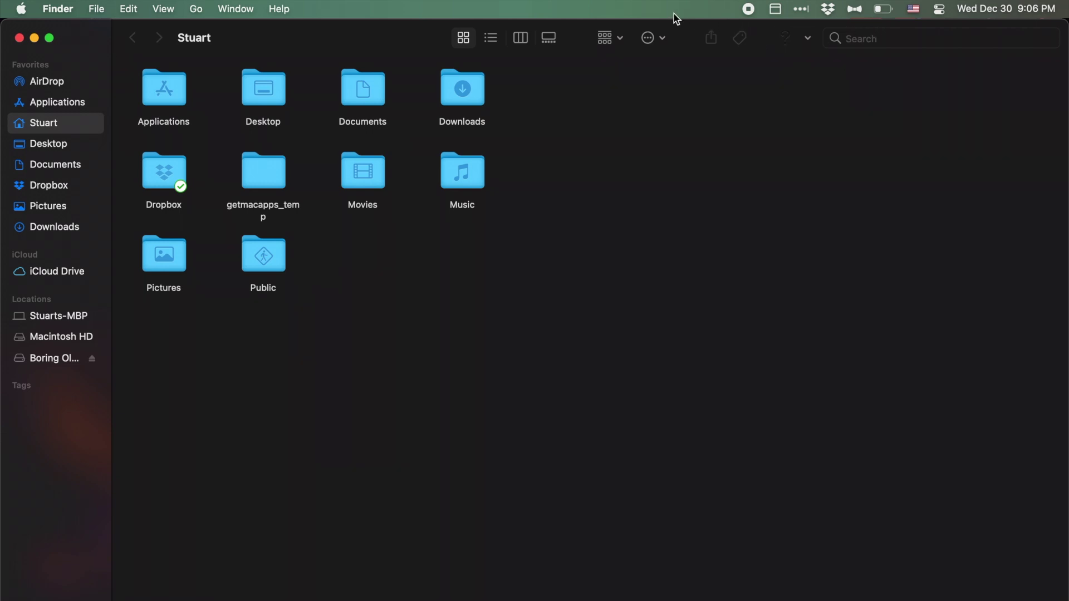
Turn on Boring Old Menu Bar above the open Finder window and dismiss its settings
left_click(776, 9)
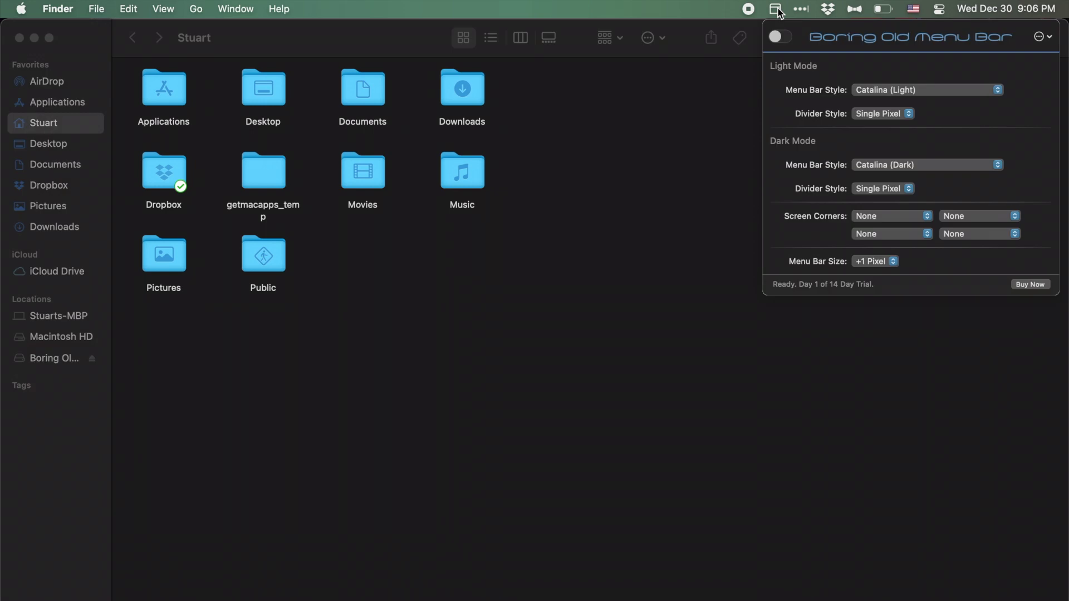
left_click(780, 37)
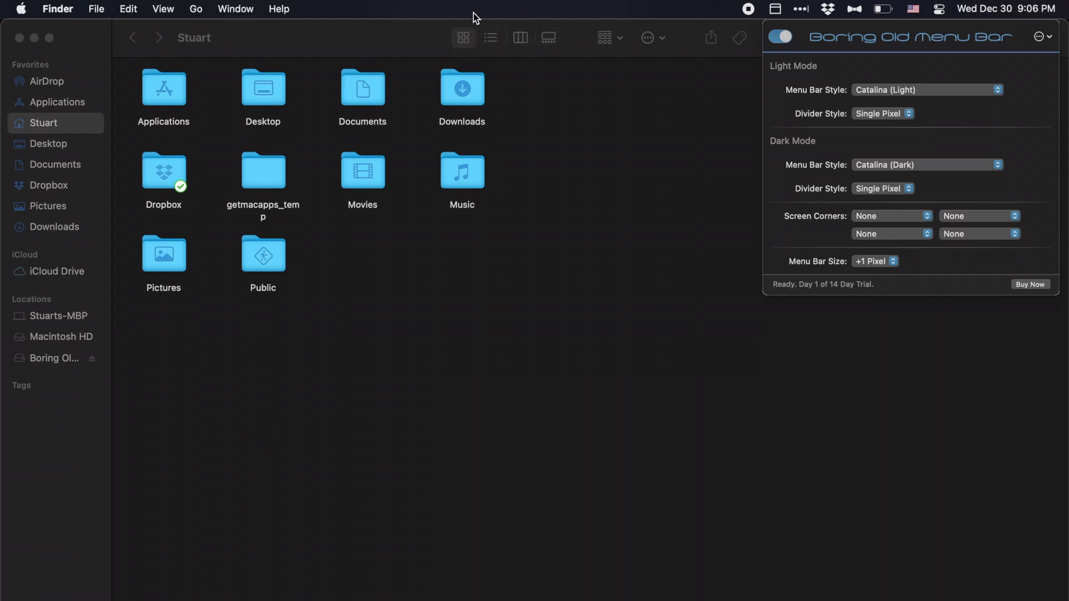
left_click(703, 192)
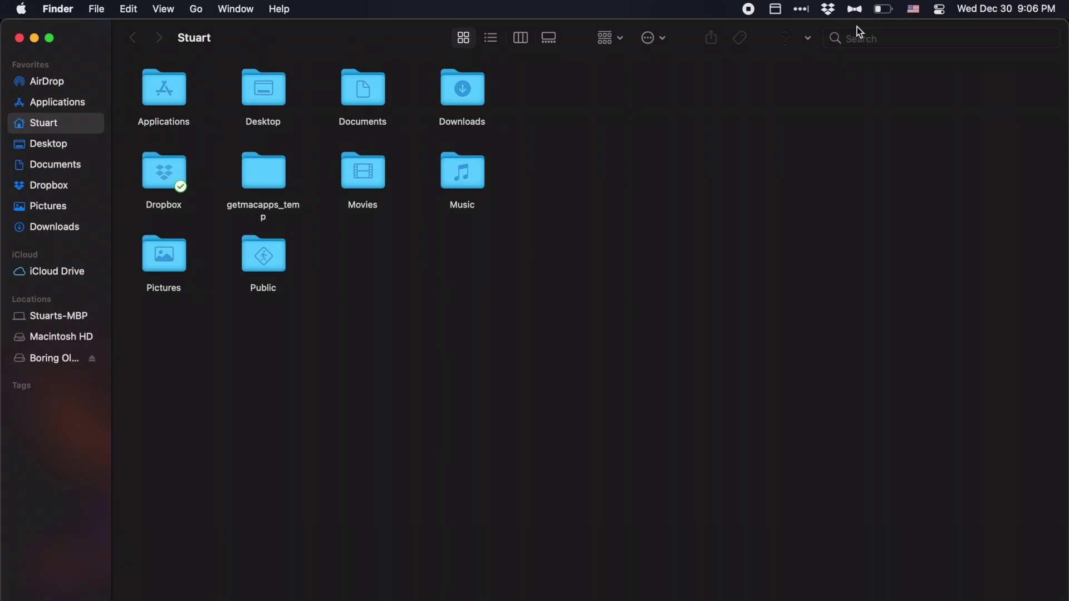
Try the White and Dark Gray menu bar styles for Dark Mode in Boring Old Menu Bar
left_click(854, 9)
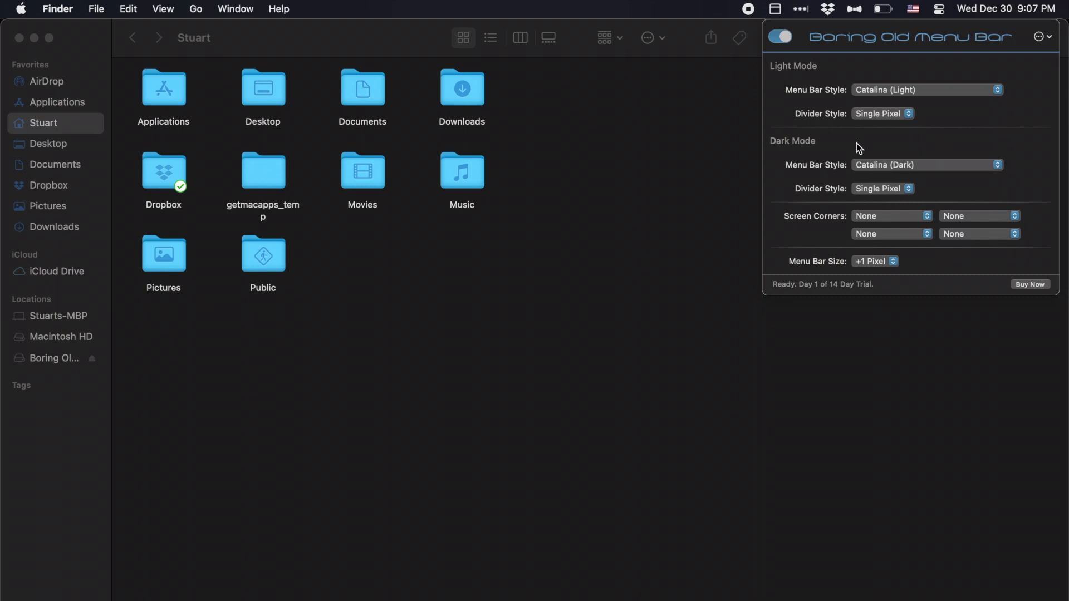
left_click(872, 169)
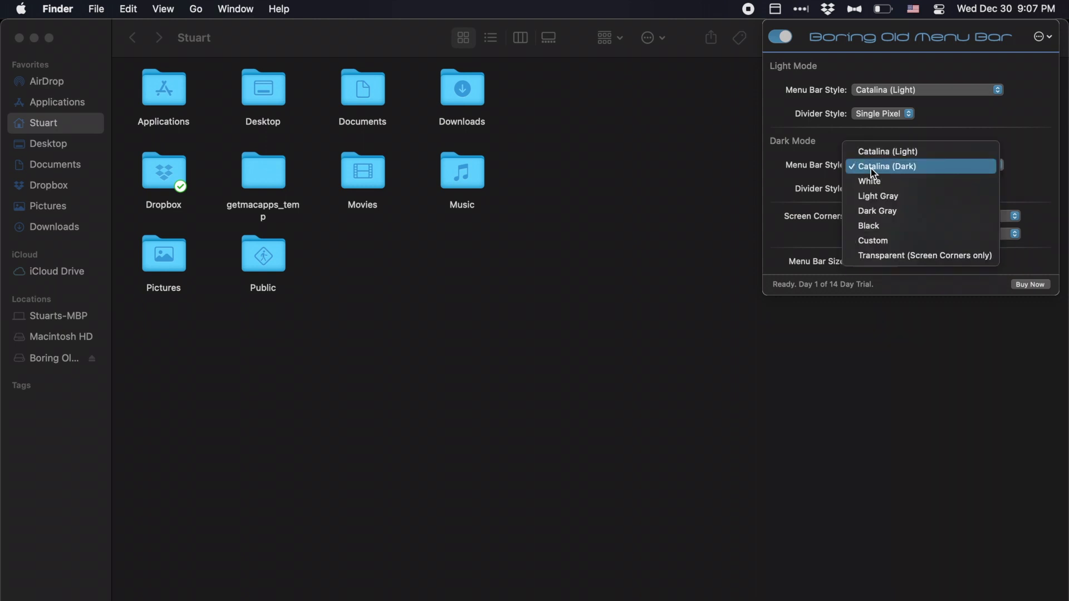
left_click(873, 183)
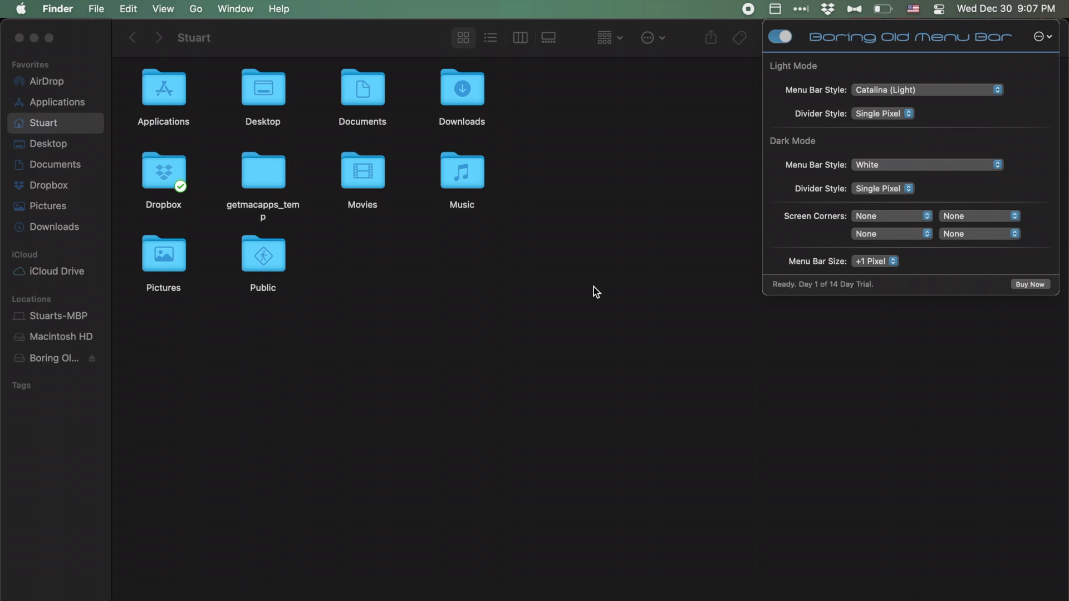
left_click(885, 165)
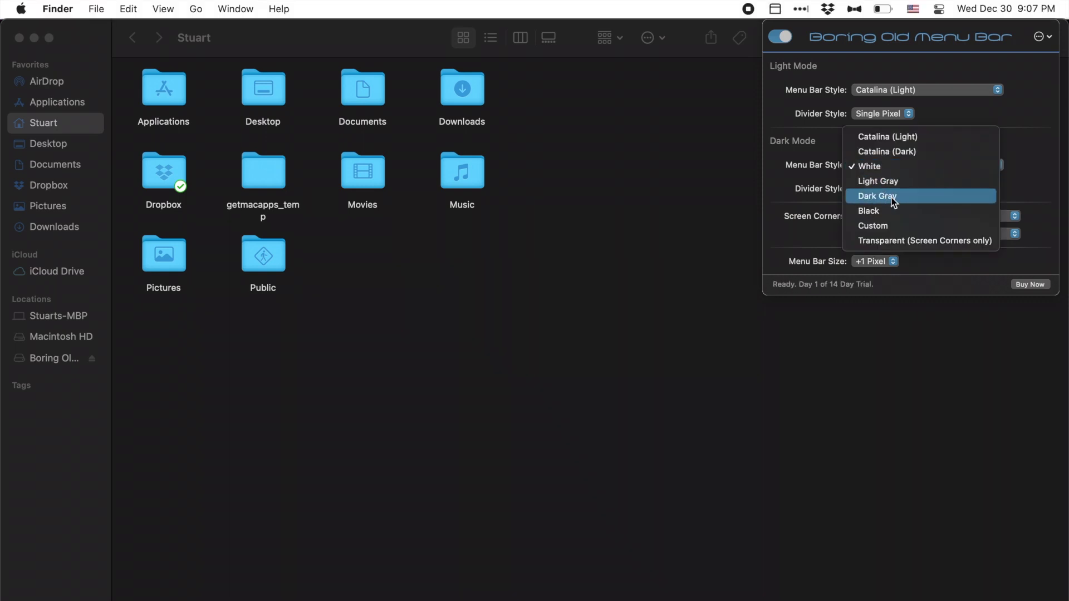
left_click(893, 198)
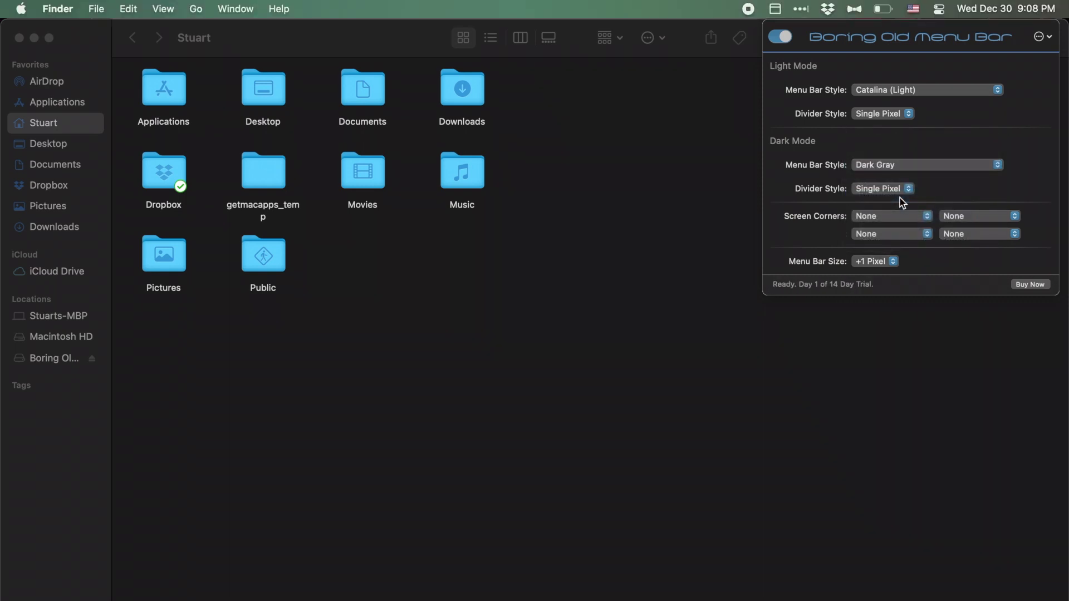
Try the Light Gray and Custom menu bar styles for Dark Mode
left_click(891, 164)
left_click(883, 153)
left_click(900, 167)
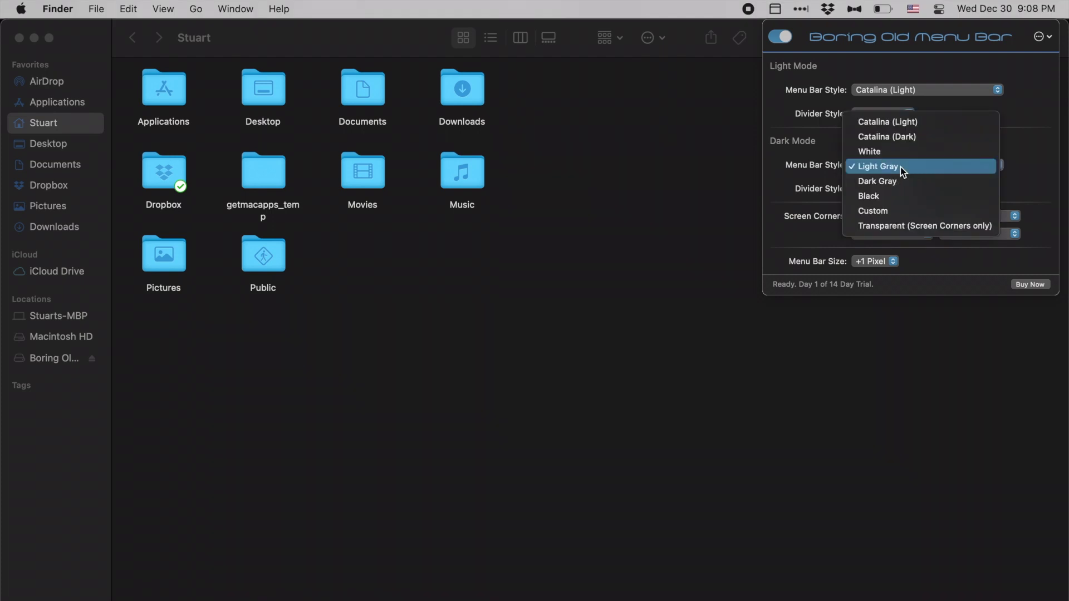
left_click(892, 211)
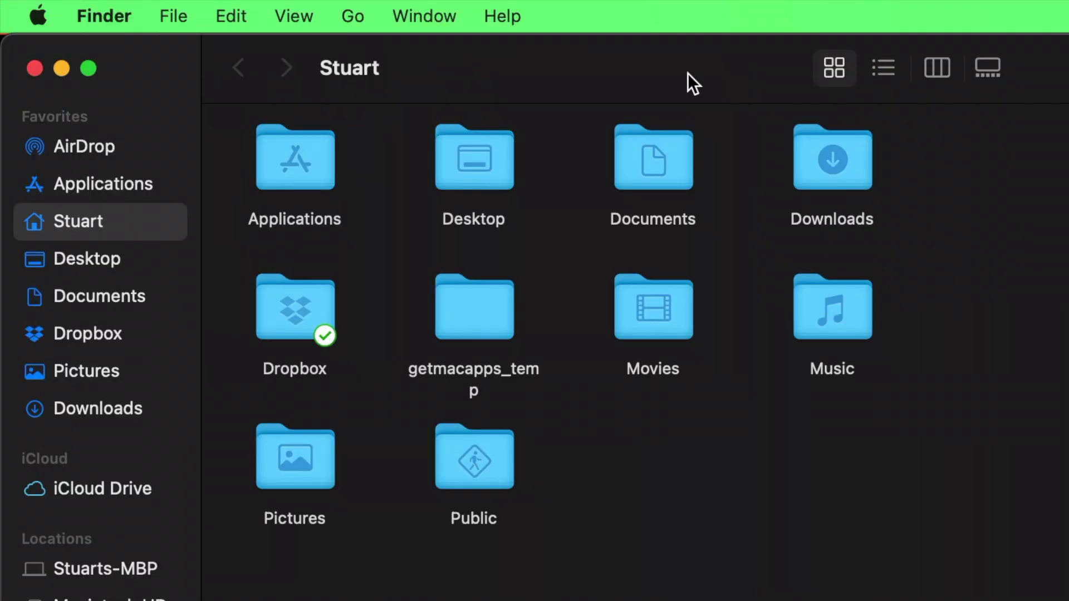
left_click_drag(687, 73, 686, 143)
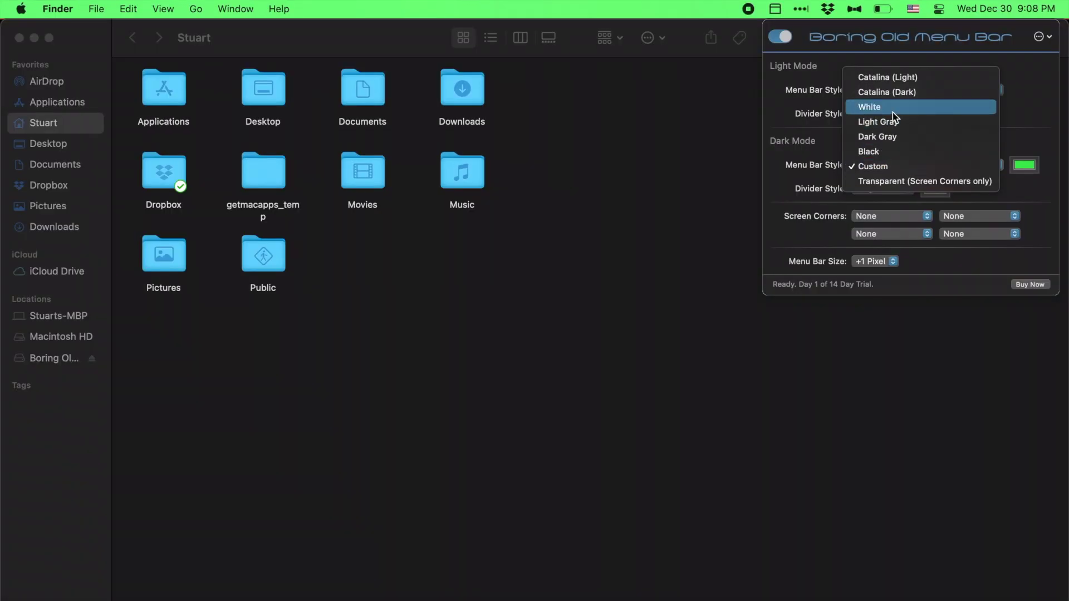
Set the Dark Mode menu bar style to White and the top-right screen corner to Rounded (10 px)
left_click(893, 113)
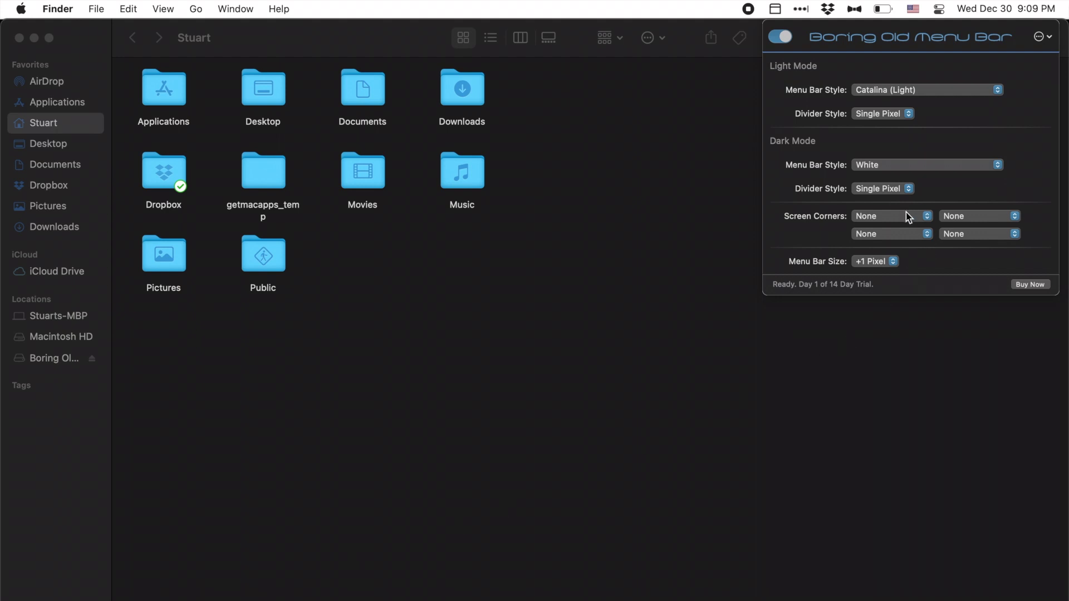
left_click(953, 216)
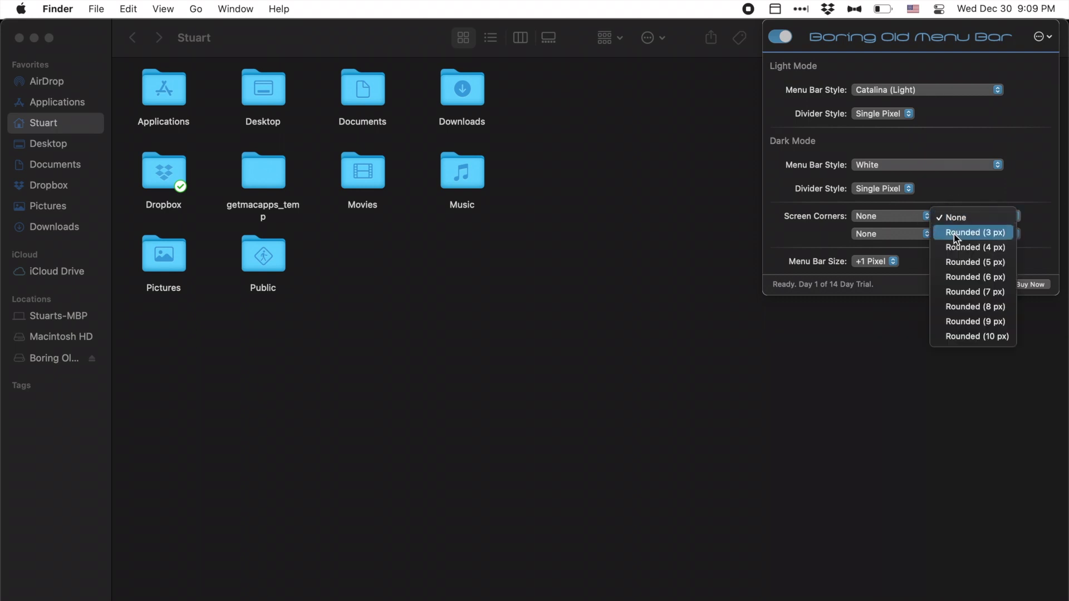
left_click(964, 338)
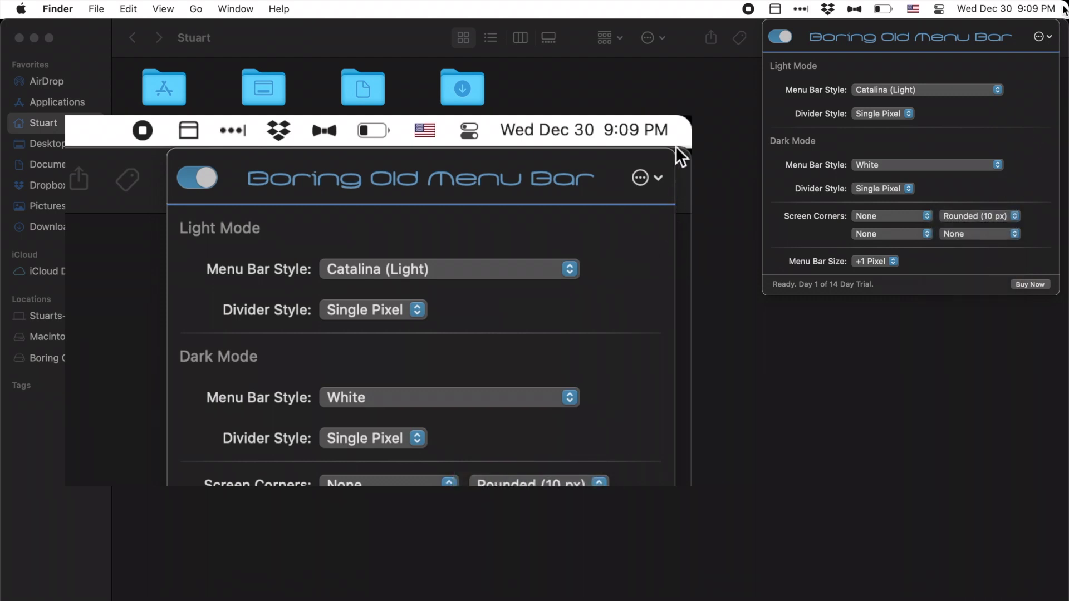
left_click(489, 279)
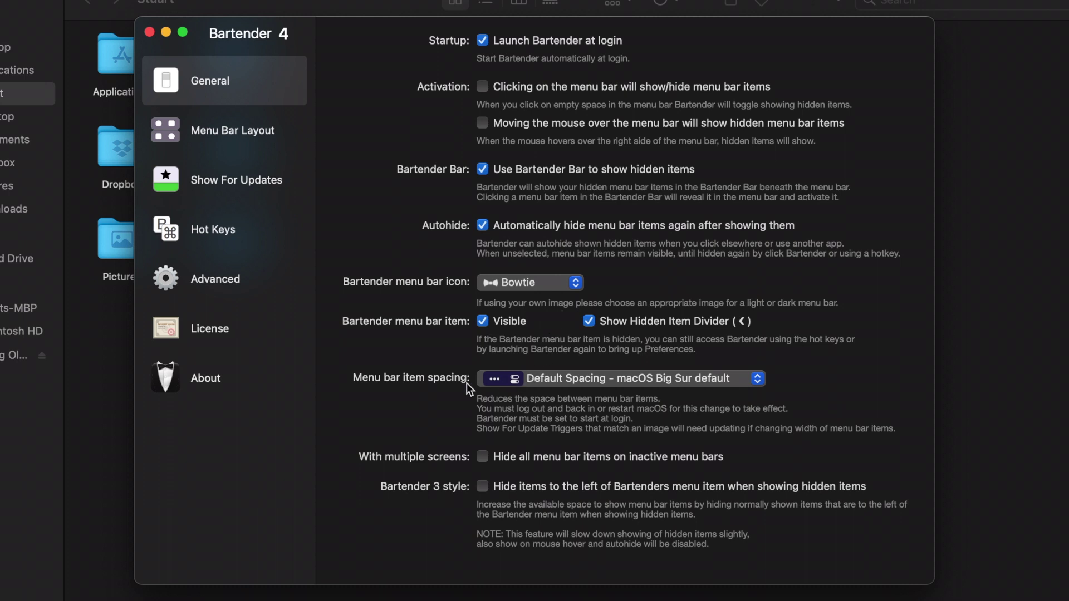
In Bartender 4's general preferences, set the menu bar item spacing to "Small Spacing - previous macOS spacing"
left_click(526, 386)
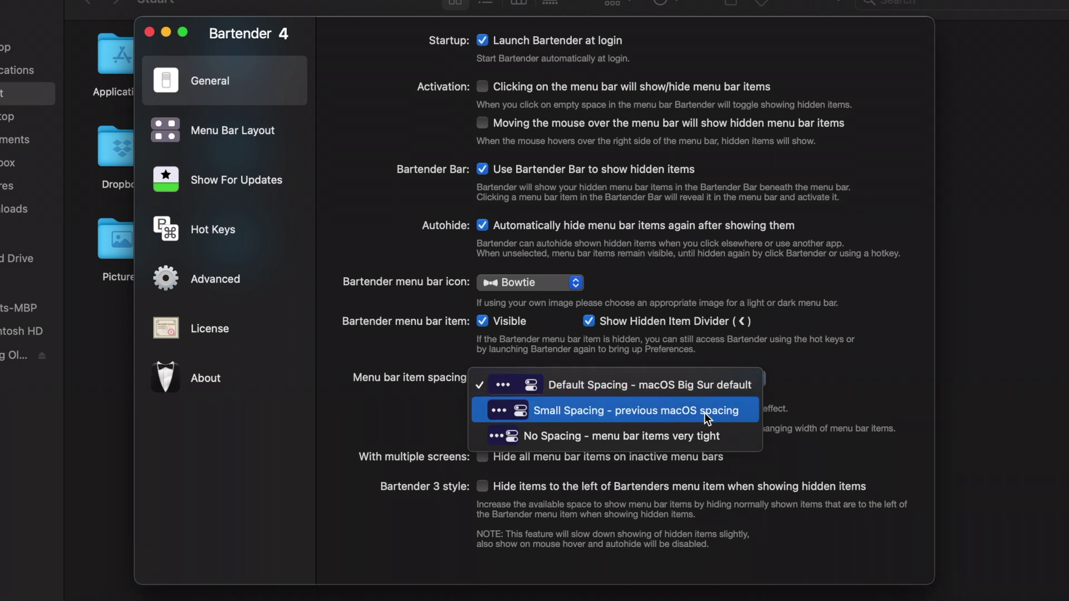
left_click(674, 410)
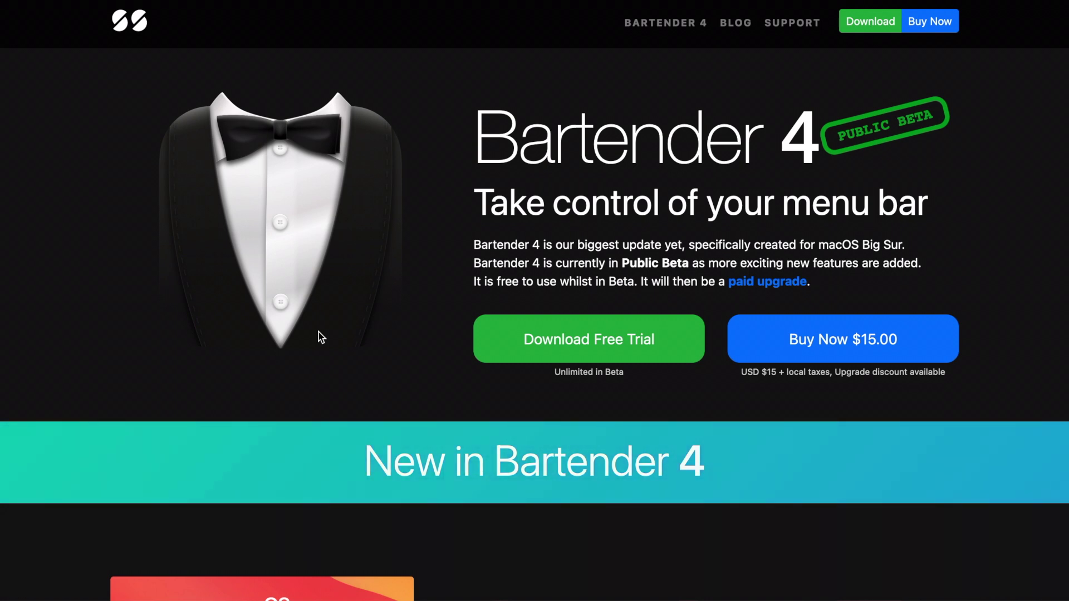
Look through the Bartender 4 web page's new features, from Big Sur support to Triggers and Quick Reveal
scroll(321, 336, "down", 5)
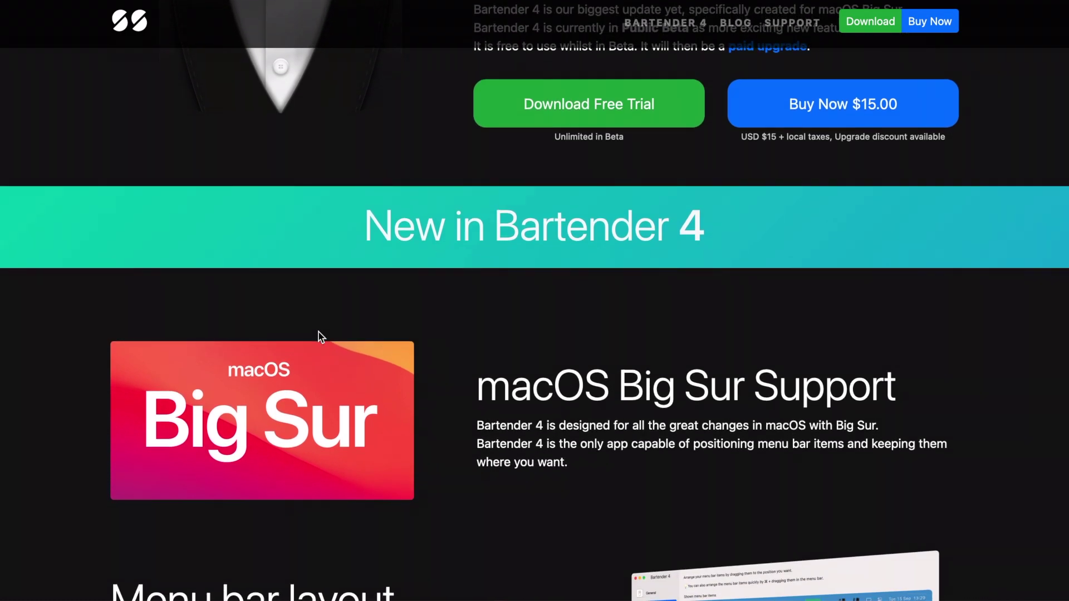
scroll(321, 337, "down", 4)
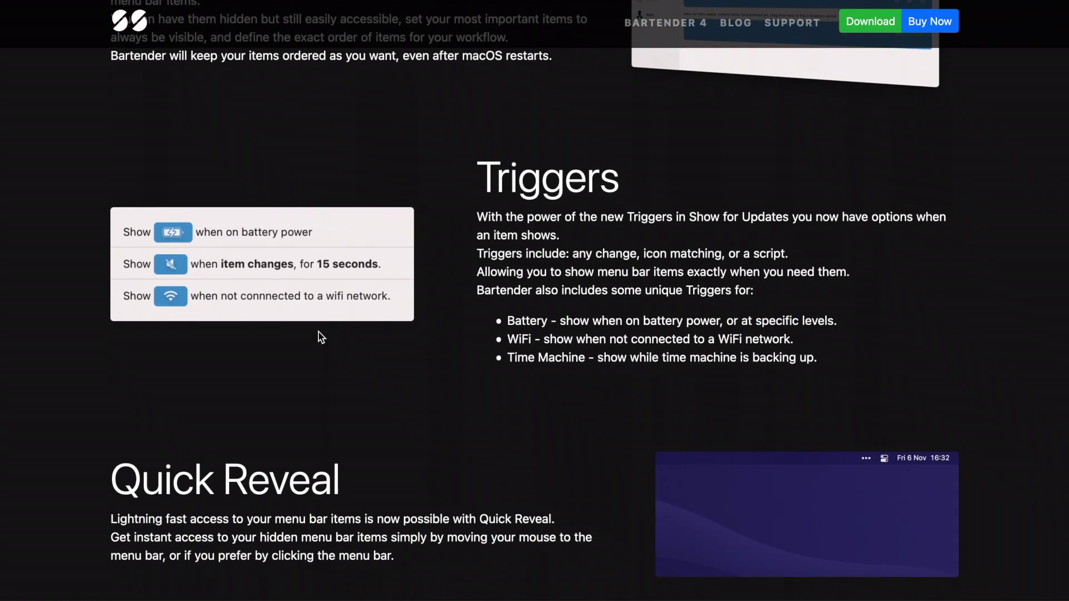
scroll(321, 337, "up", 15)
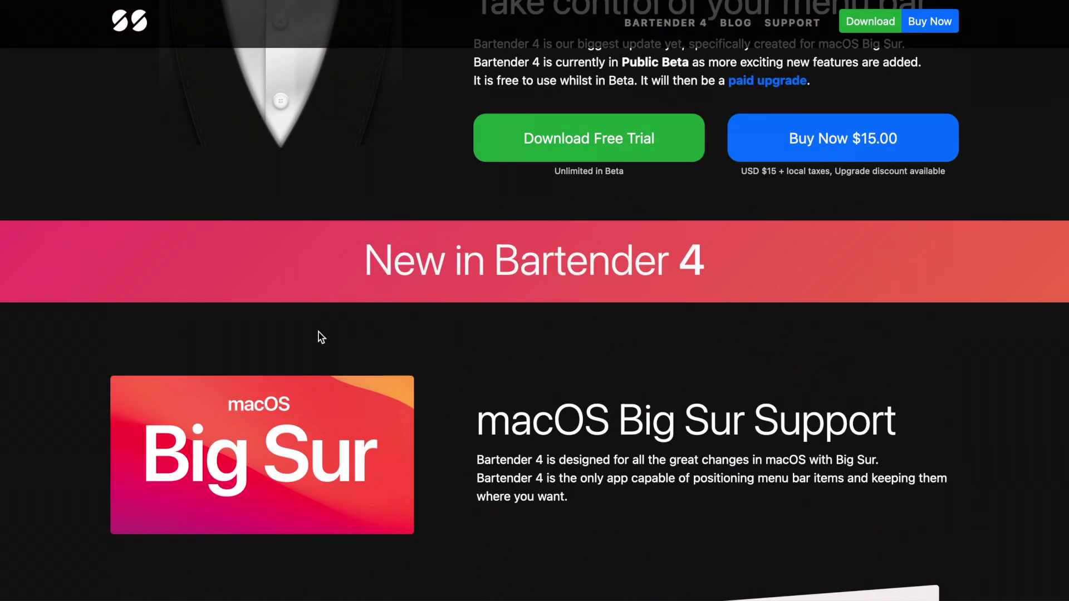